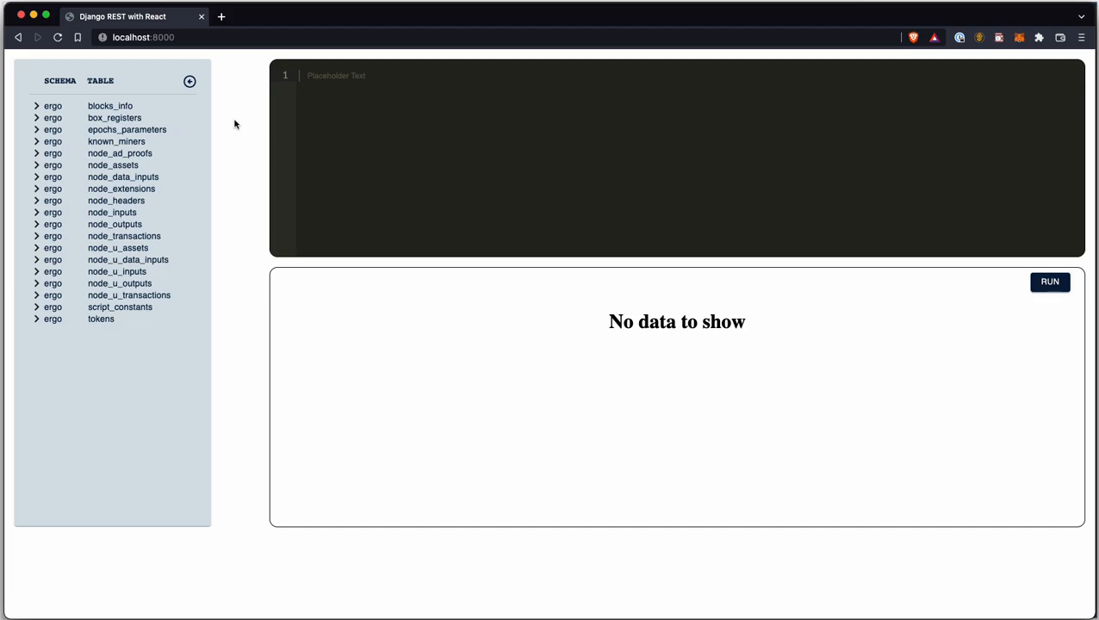
Step: Examine the columns and data types of the box_registers and node_data_inputs tables, then collapse both again
click(36, 118)
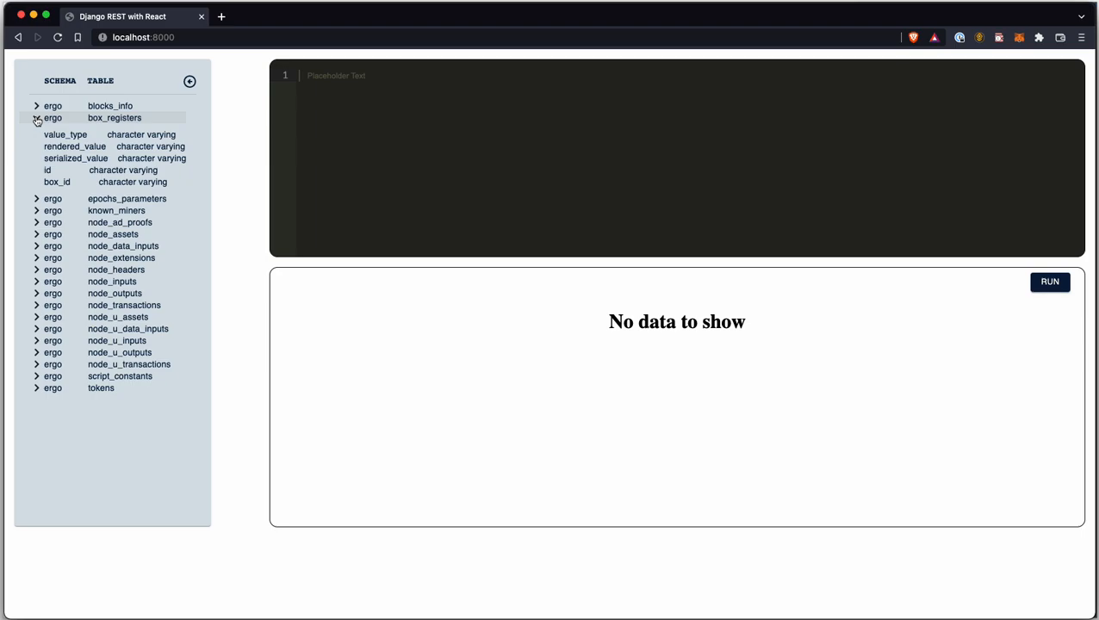
click(36, 246)
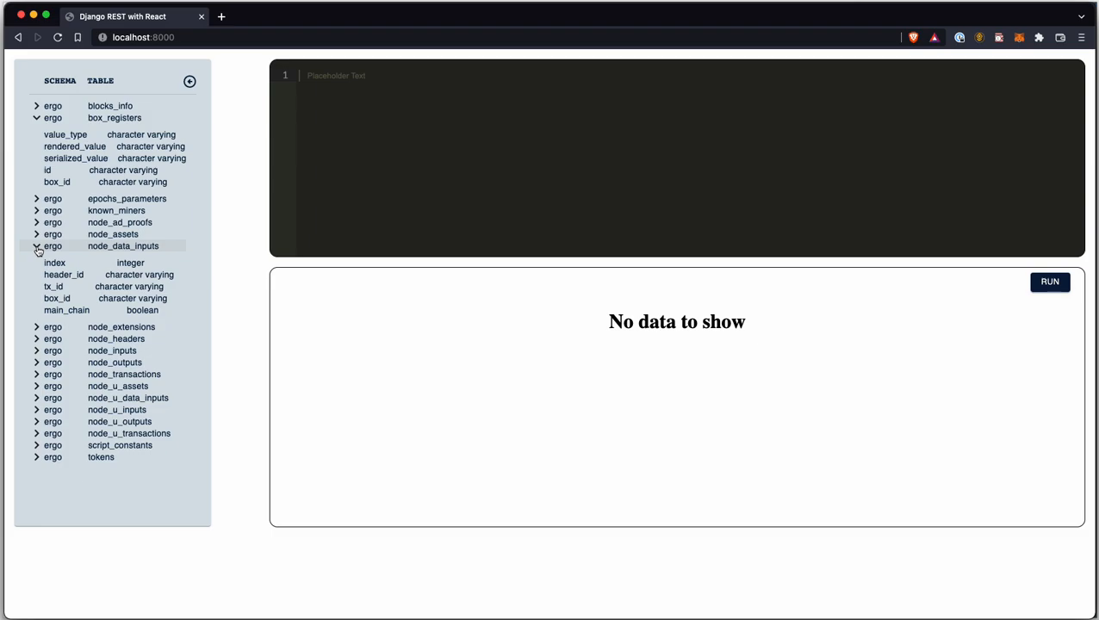
click(36, 327)
click(37, 327)
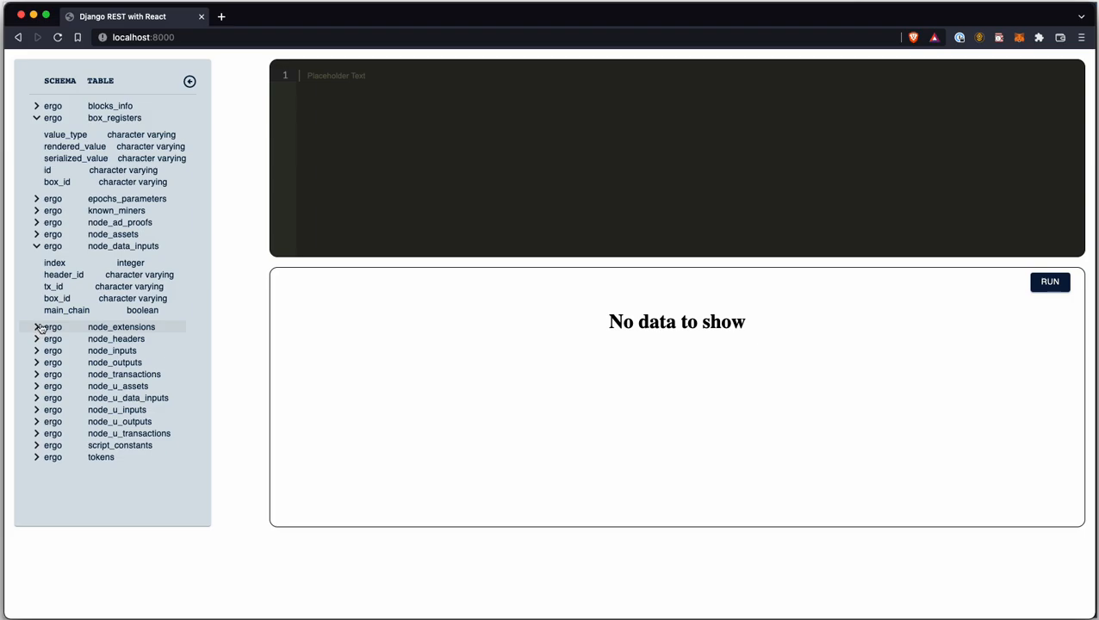
click(38, 247)
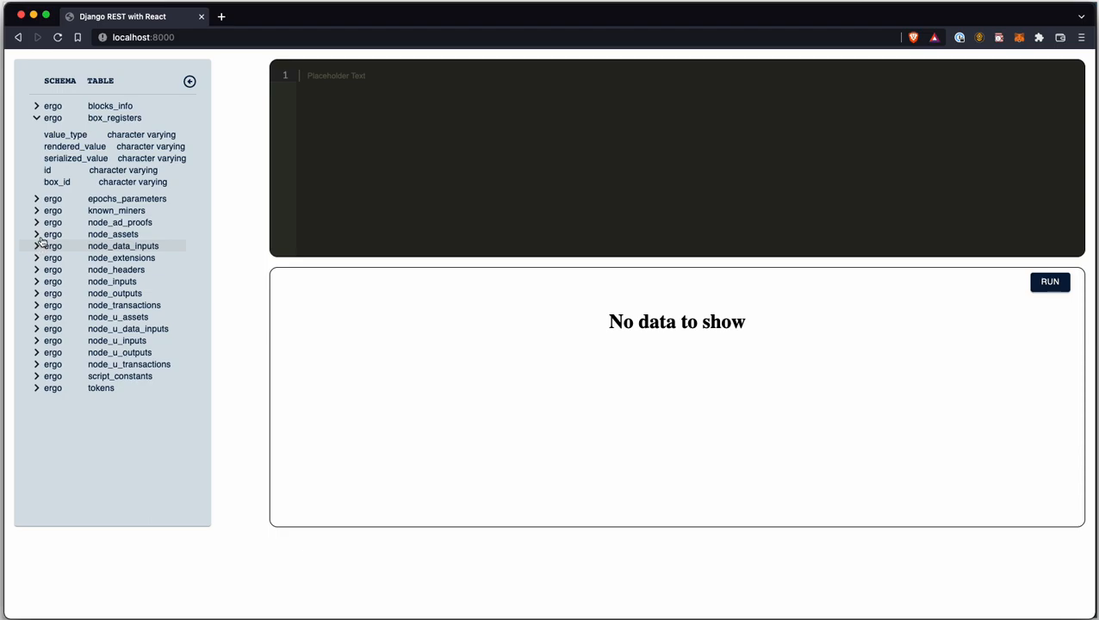
click(36, 118)
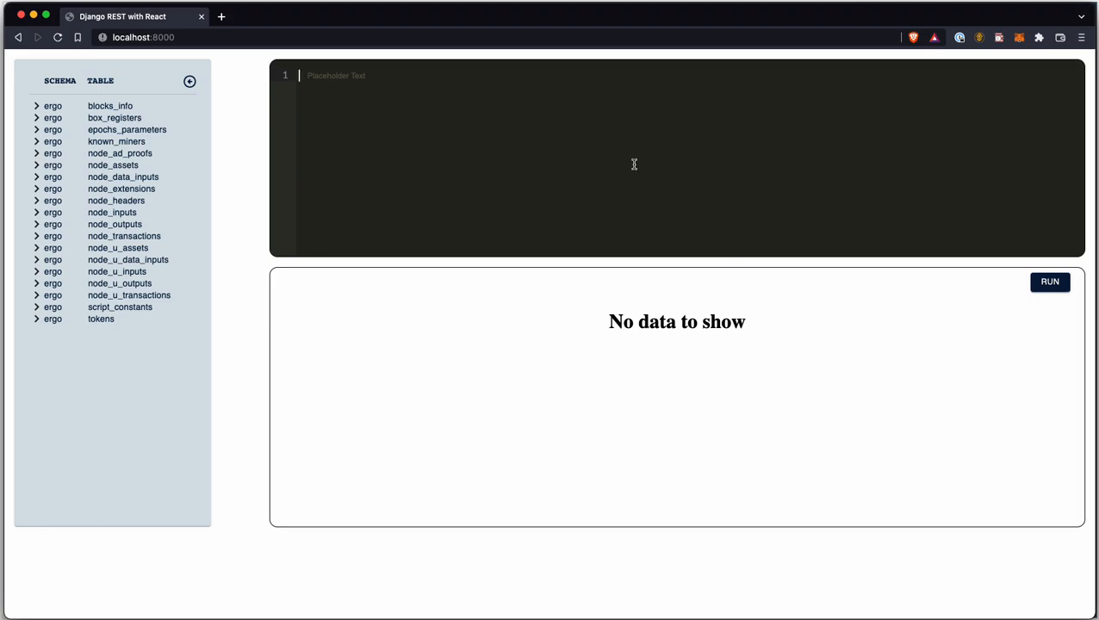
Step: Write and run a query selecting all columns from tokens, ordered by emission_amount and limited to 3000 rows
text(select *)
key(Return)
text(from token)
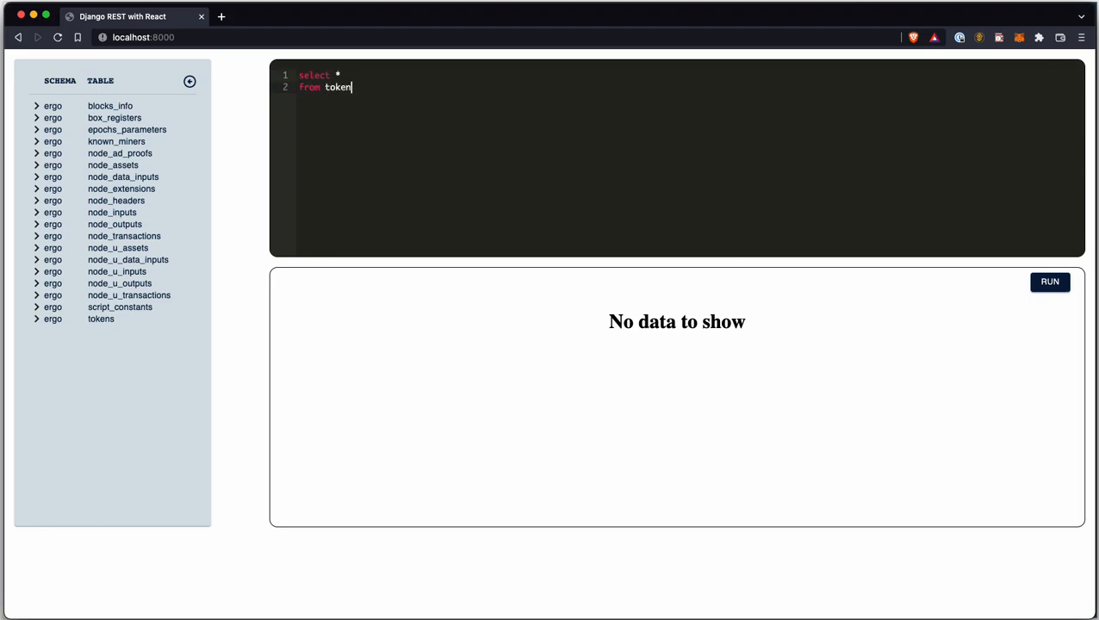
text(sorder by d)
text(mission_amount)
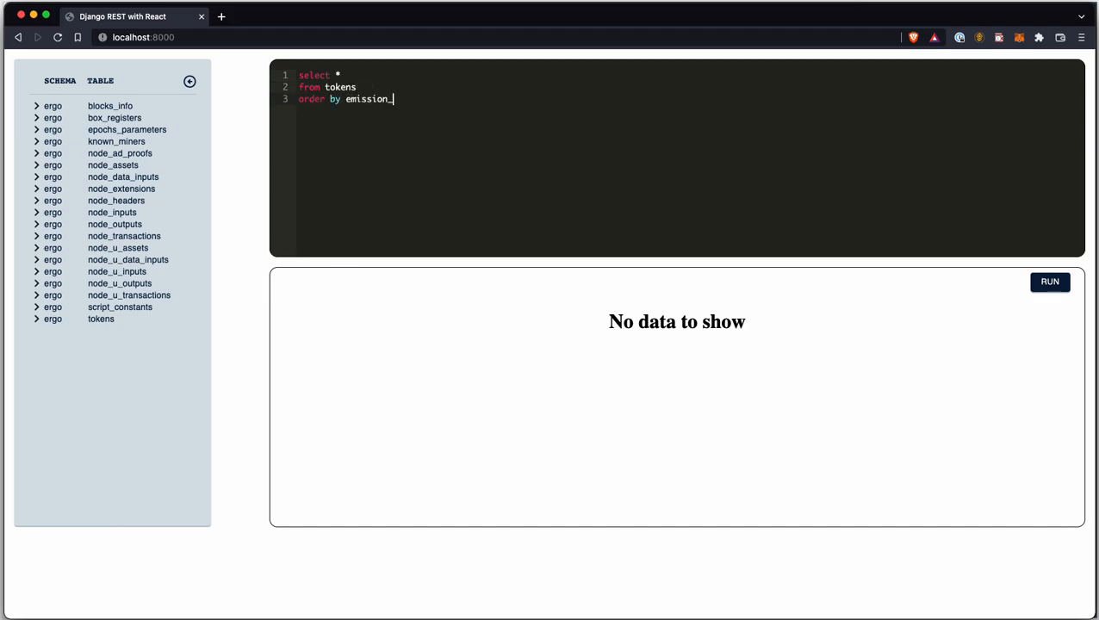
key(Return)
text(limit 3000;)
click(1065, 288)
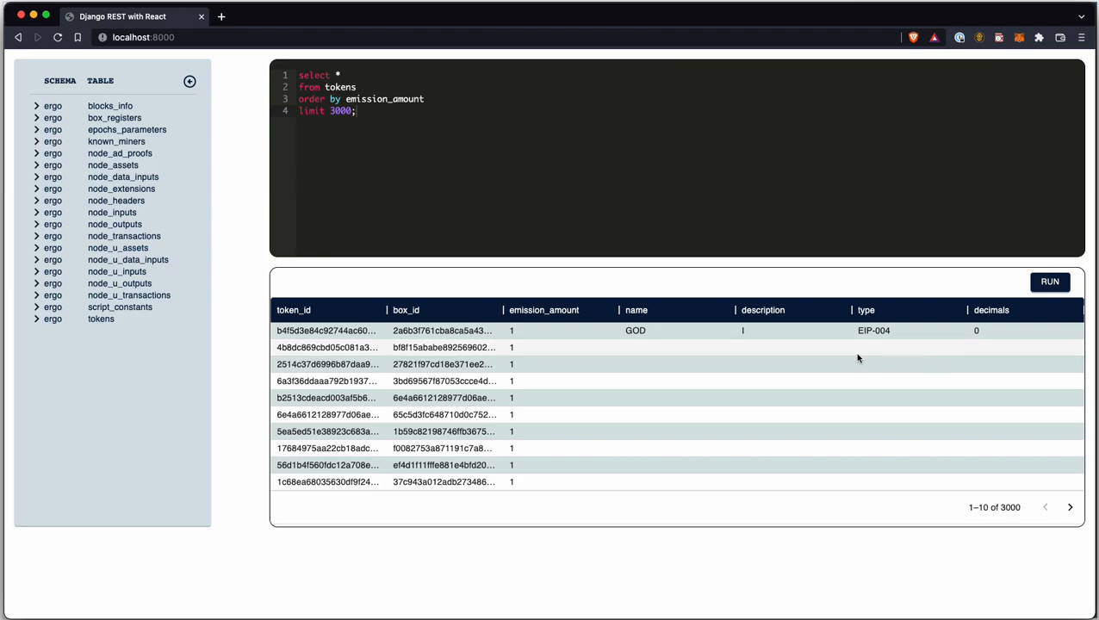
Step: Sort the query results by emission_amount in descending order
click(610, 313)
click(587, 380)
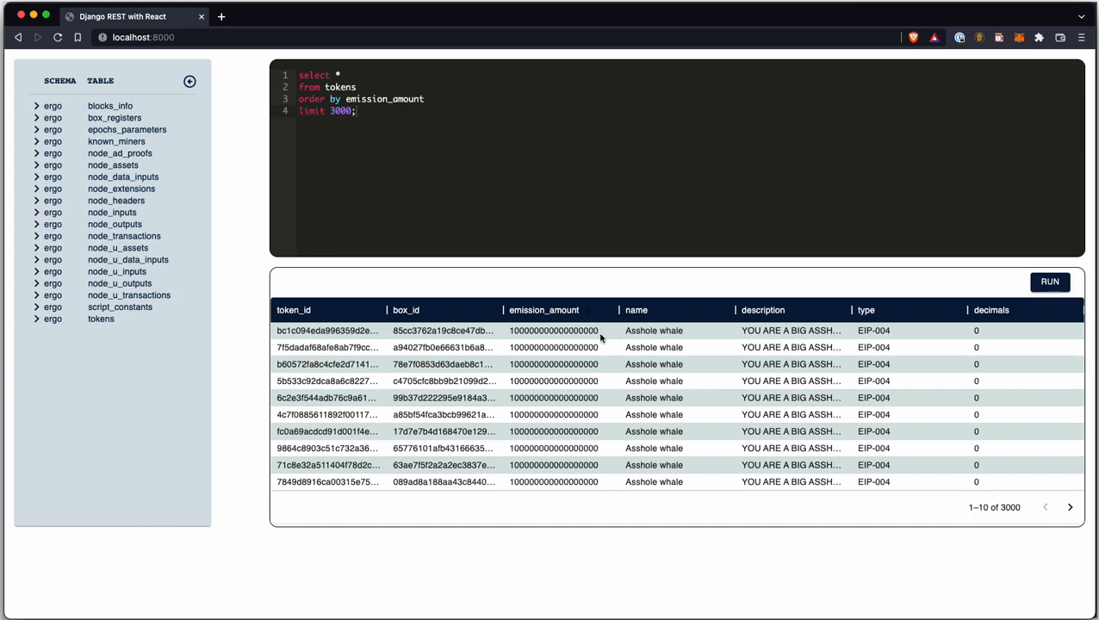
Step: Browse forward through the sorted token results to rows 111–120
click(1071, 508)
click(1071, 508)
click(1070, 508)
click(1071, 508)
click(1071, 508)
click(1071, 508)
click(1071, 509)
click(1070, 509)
click(1070, 508)
click(1070, 508)
click(1070, 508)
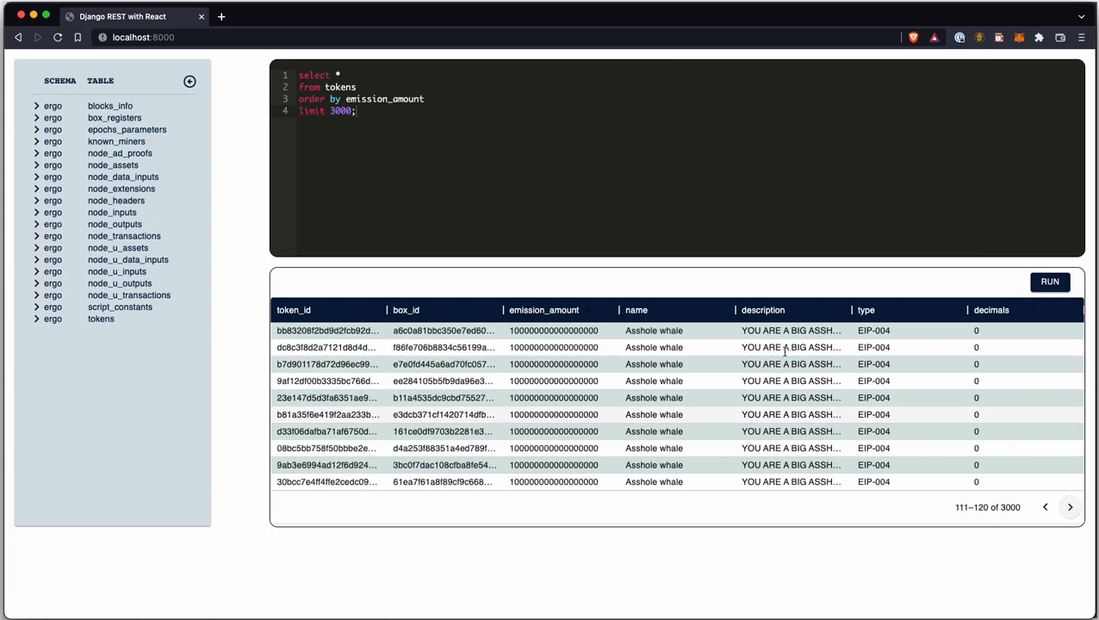
Step: Filter the results to rows whose name contains "ergnome"
click(727, 314)
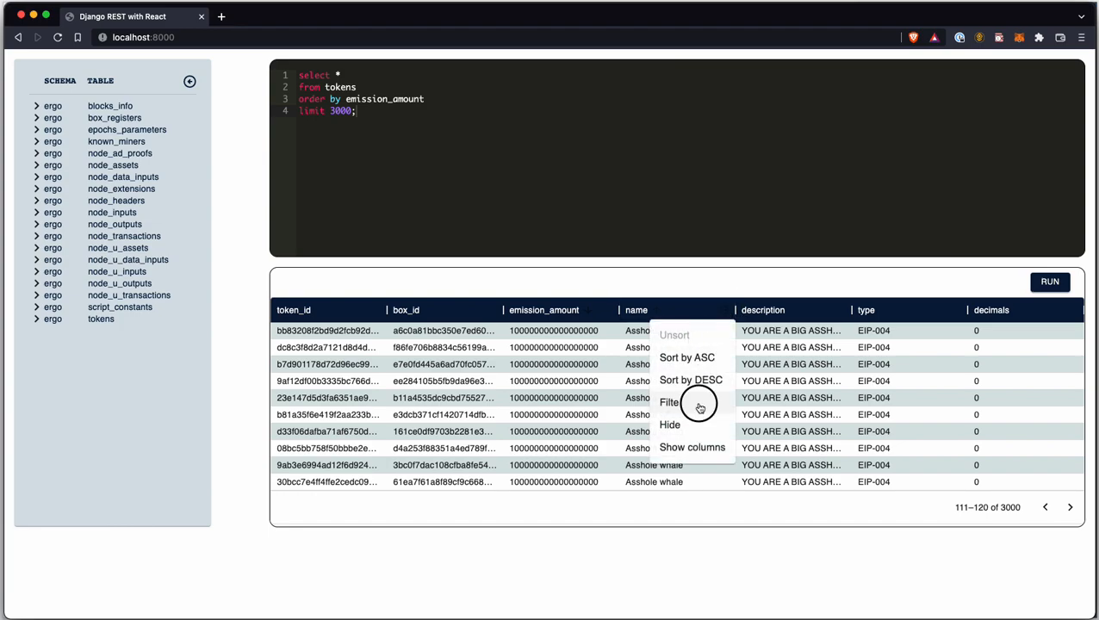
click(697, 404)
text(ergnome)
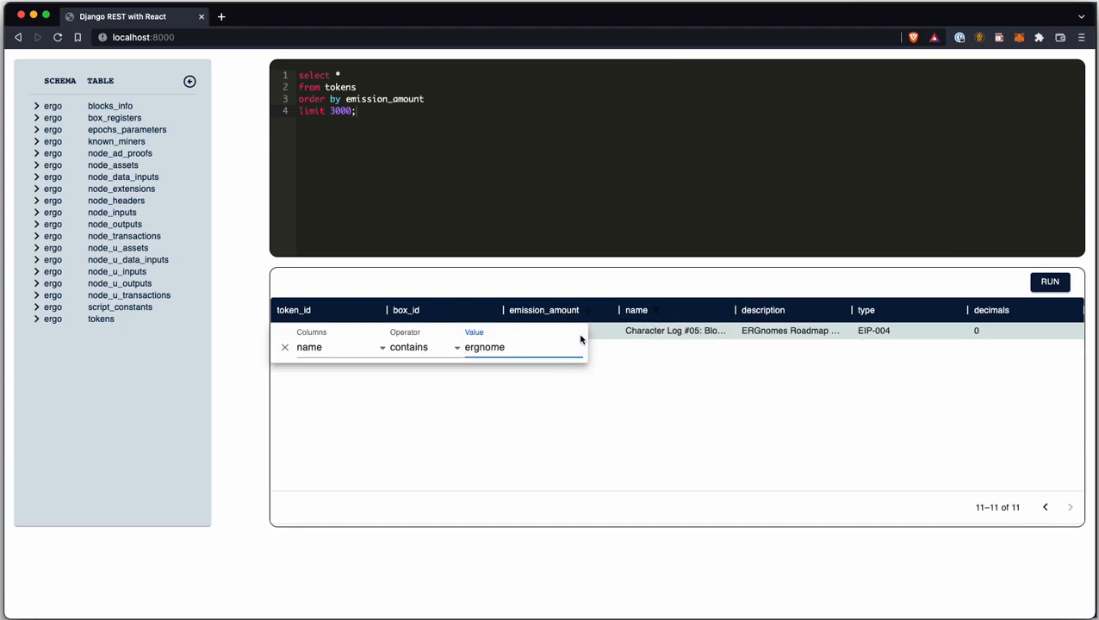
click(591, 179)
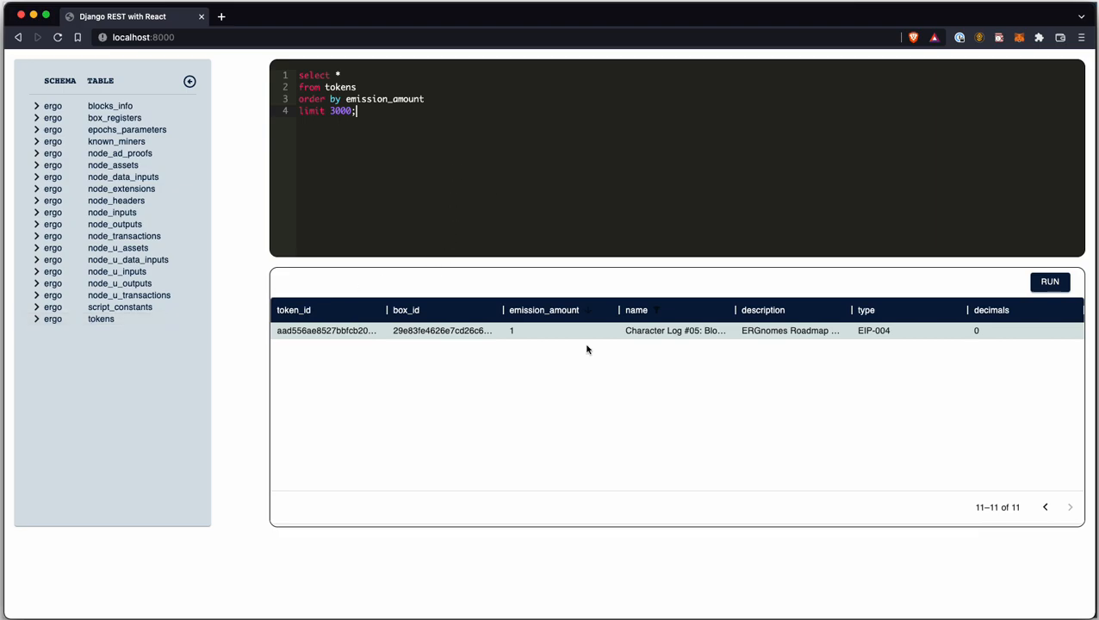
Step: Copy the box_id of the filtered token row and replace the whole query with it as a quoted string
click(426, 333)
double_click(427, 333)
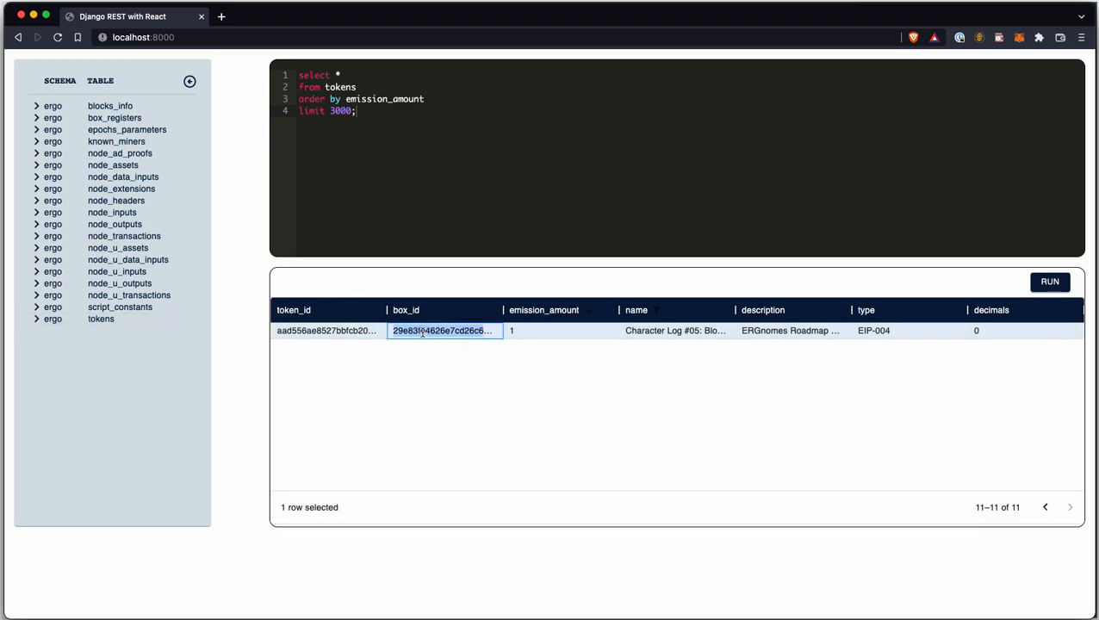
click(429, 201)
key(cmd+a)
text('29e83fe4626e7cd26c62f70b7611b3508b93b892c187ffa0e51e89e5b5958933')
key(Return)
key(Return)
Step: Write a query below it selecting all columns from node_outputs where box_id equals the copied, quoted ID
text(select *)
key(Return)
text(fro)
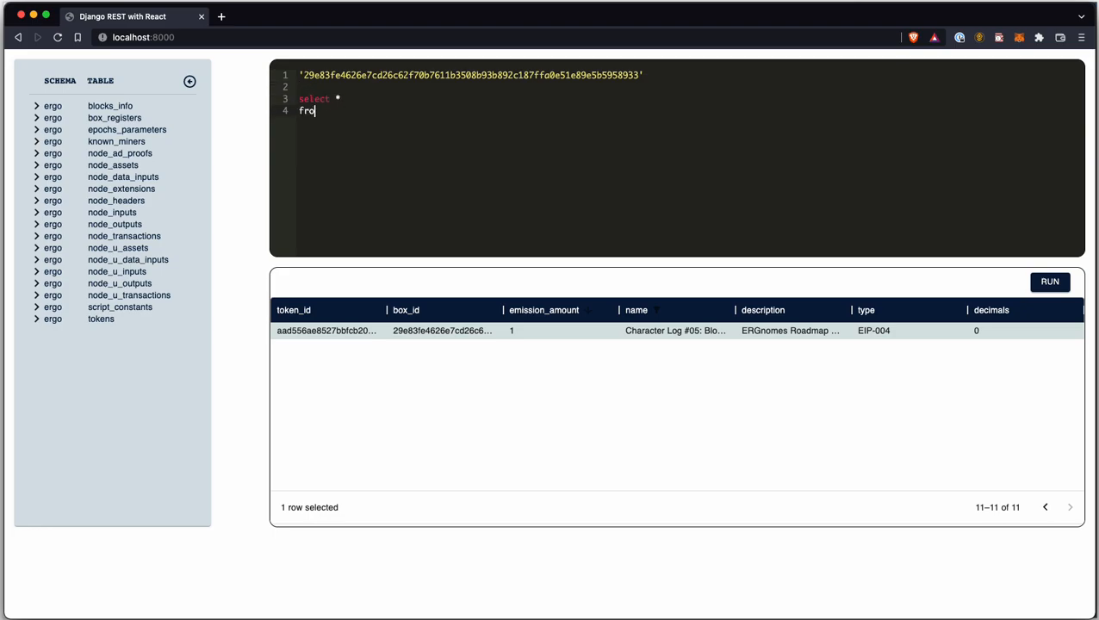
text(m node_outputs)
key(Return)
text(wehr)
key(BackSpace)
key(BackSpace)
key(BackSpace)
text(here box_id = ')
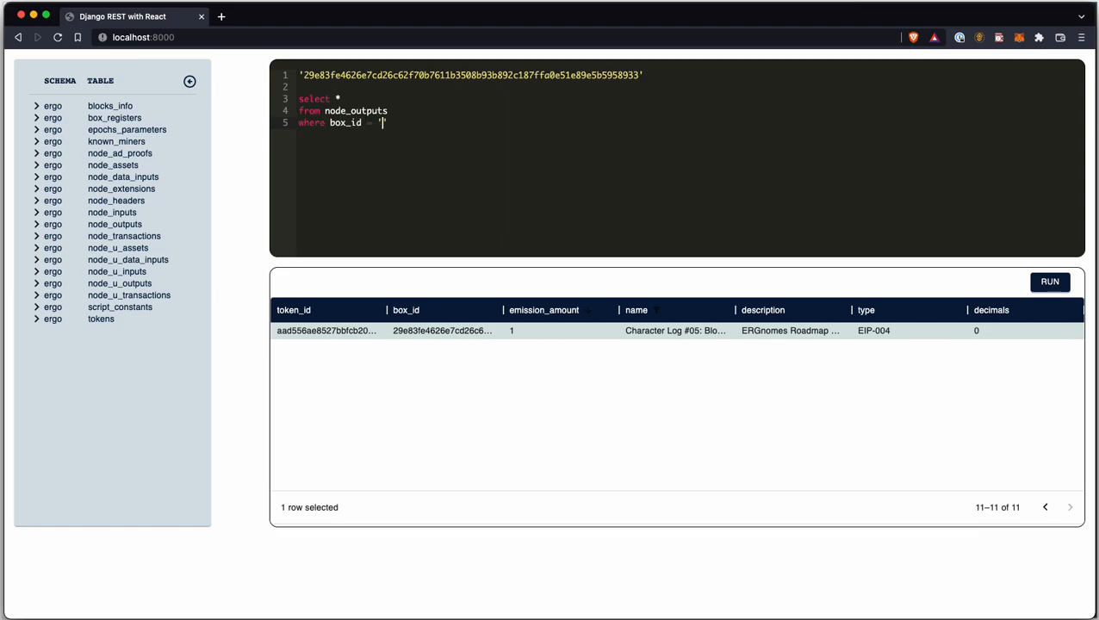
text(29e83fe4626e7cd26c62f70b7611b3508b93b892c187ffa0e51e89e5b5958933)
text(')
Step: Delete the spare box_id string from the first line, end the query with a semicolon and run it
key(super+Up)
key(super+shift+Right)
key(BackSpace)
key(super+Down)
key(Return)
text(;)
click(1050, 281)
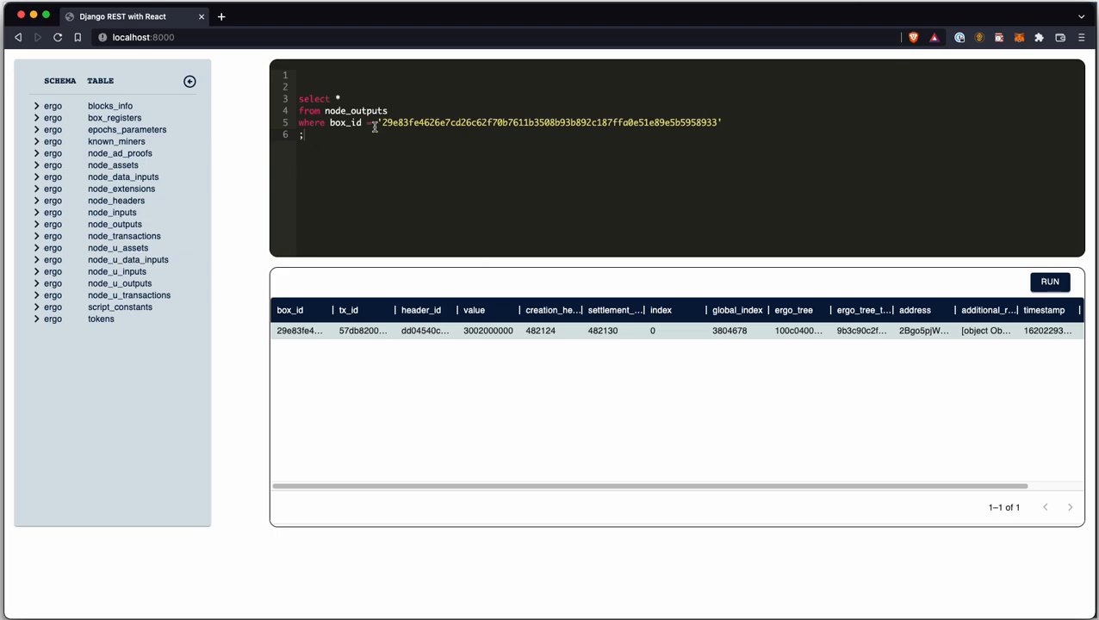
Step: Look through all columns of the node_outputs result row, from box_id to main_chain
drag(594, 490, 782, 489)
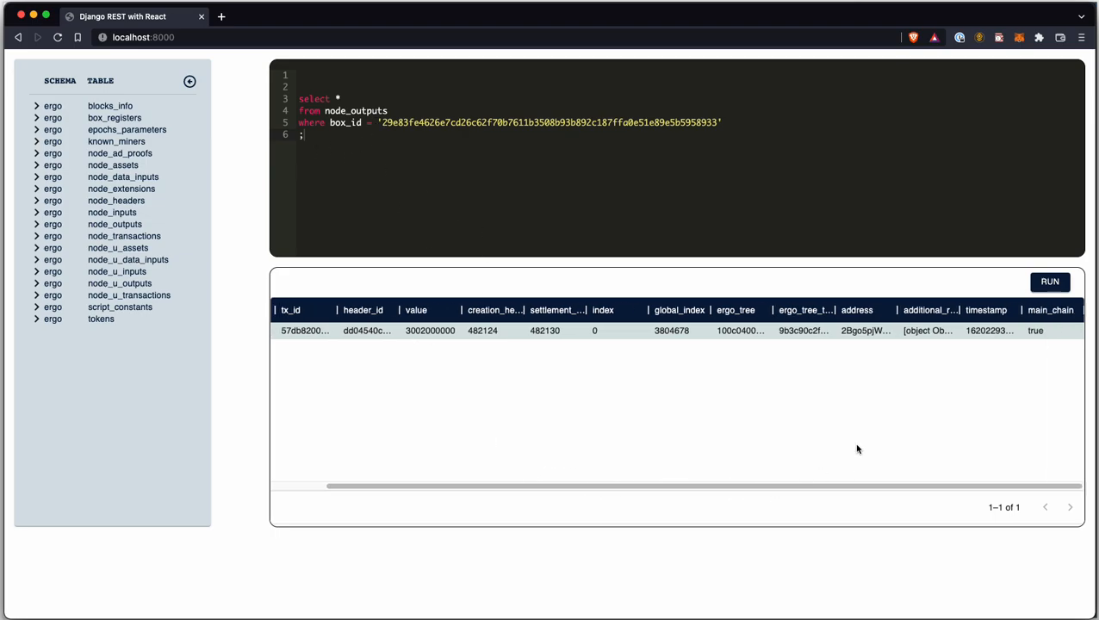
drag(888, 488, 751, 486)
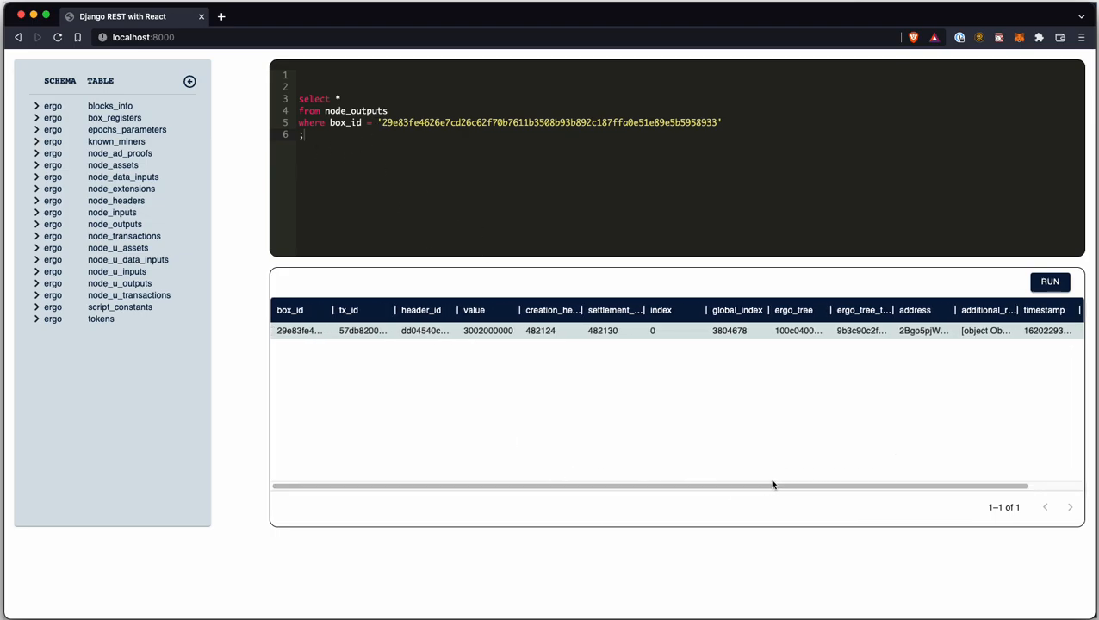
drag(851, 491, 1000, 488)
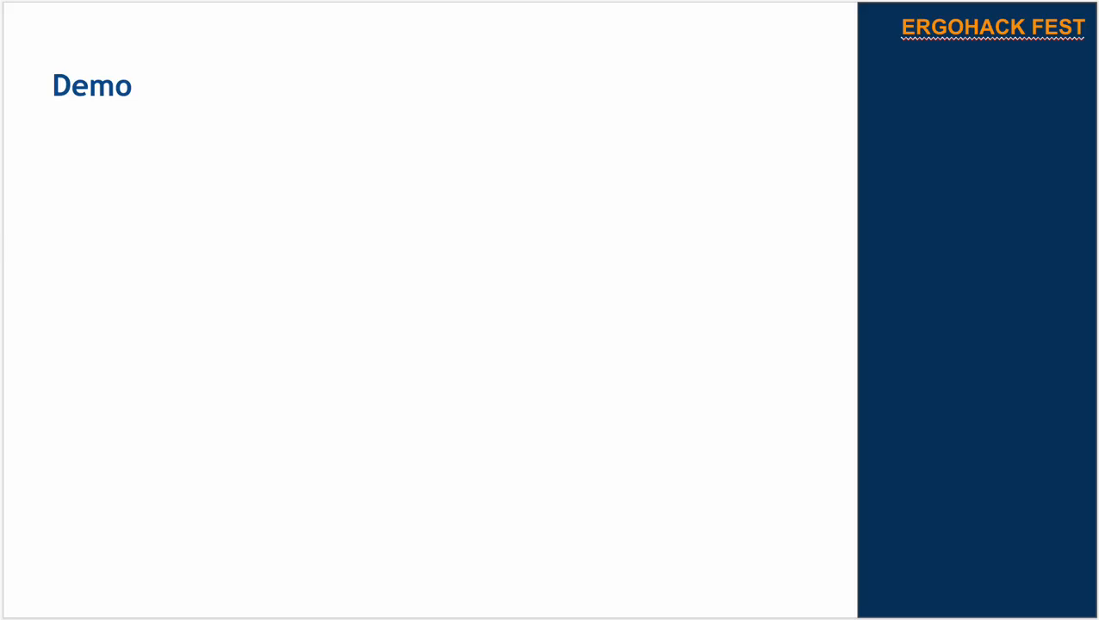
key(Right)
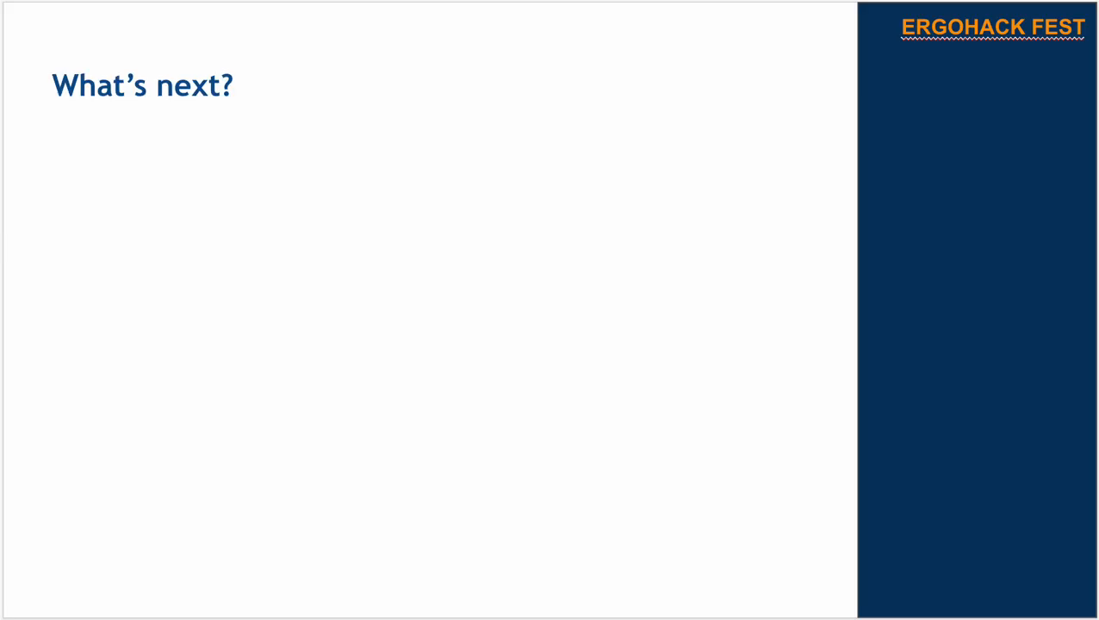
key(Right)
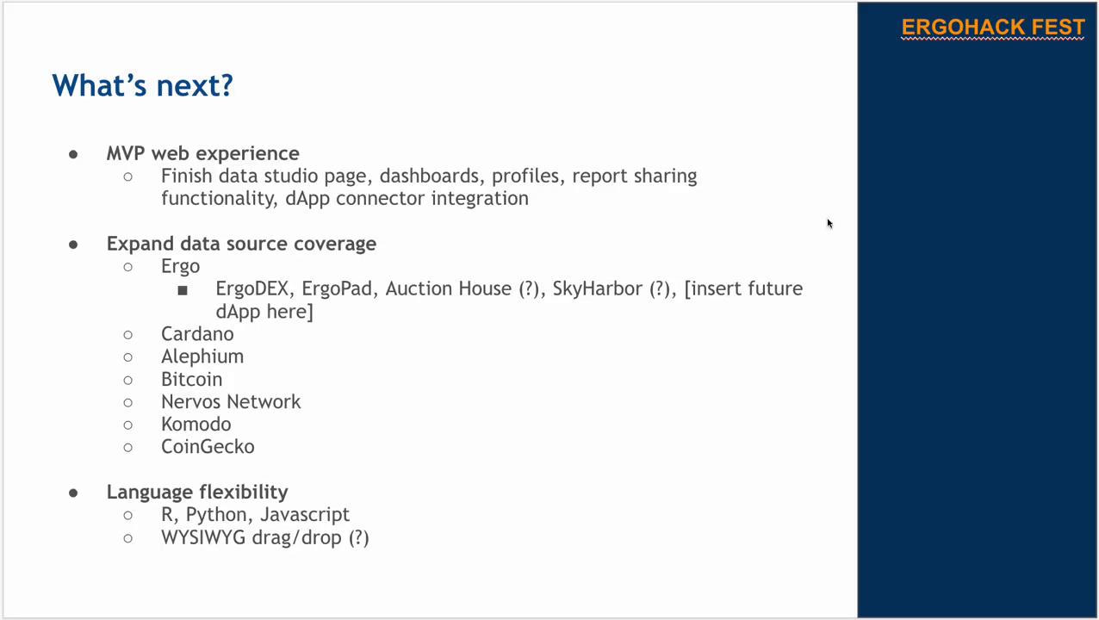